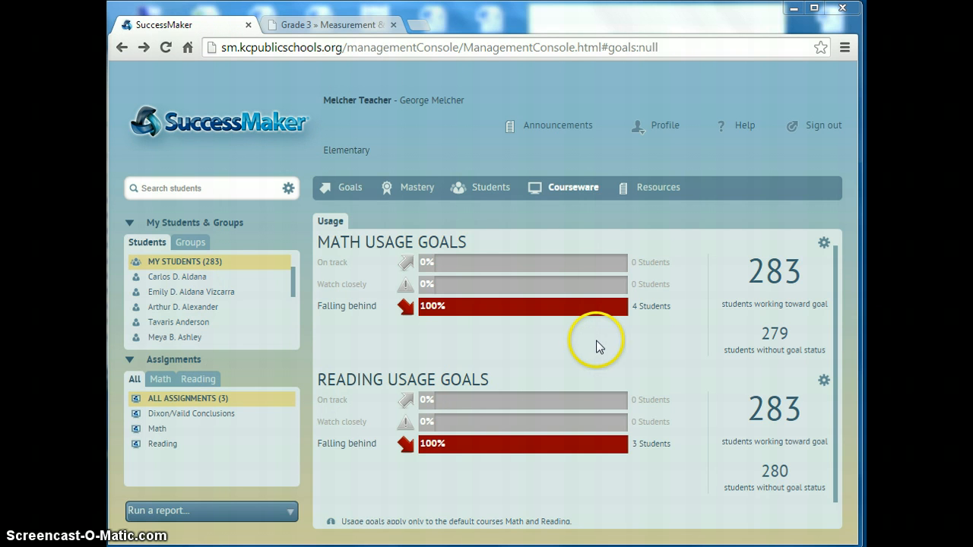
In the School Course Repository, start a new course based on the Math course's state standards
{"action": "left_click", "coordinate": [572, 190]}
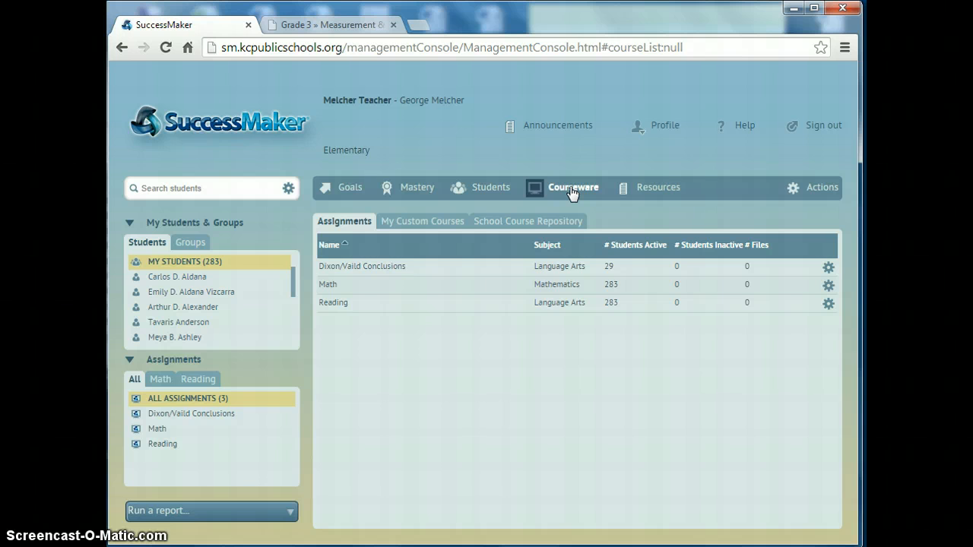
{"action": "left_click", "coordinate": [530, 228]}
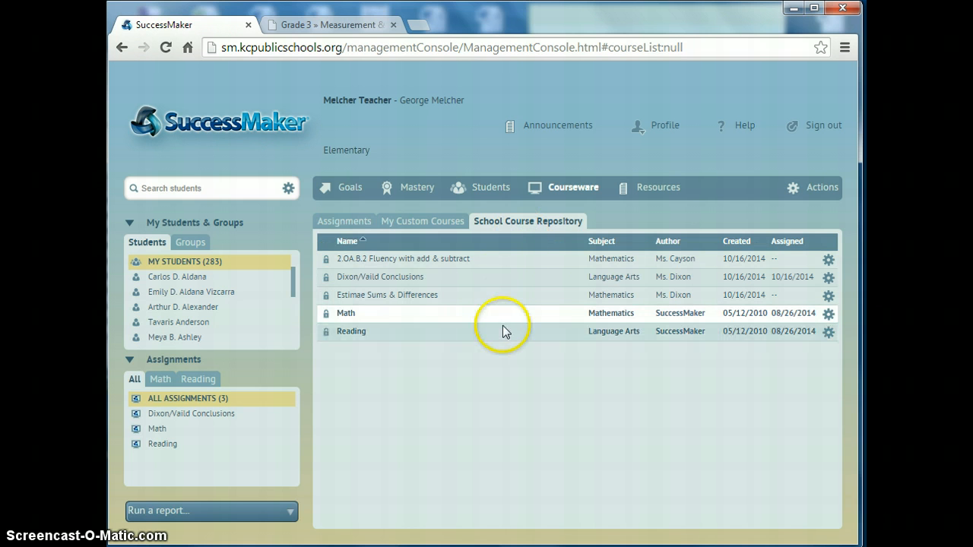
{"action": "left_click", "coordinate": [827, 314]}
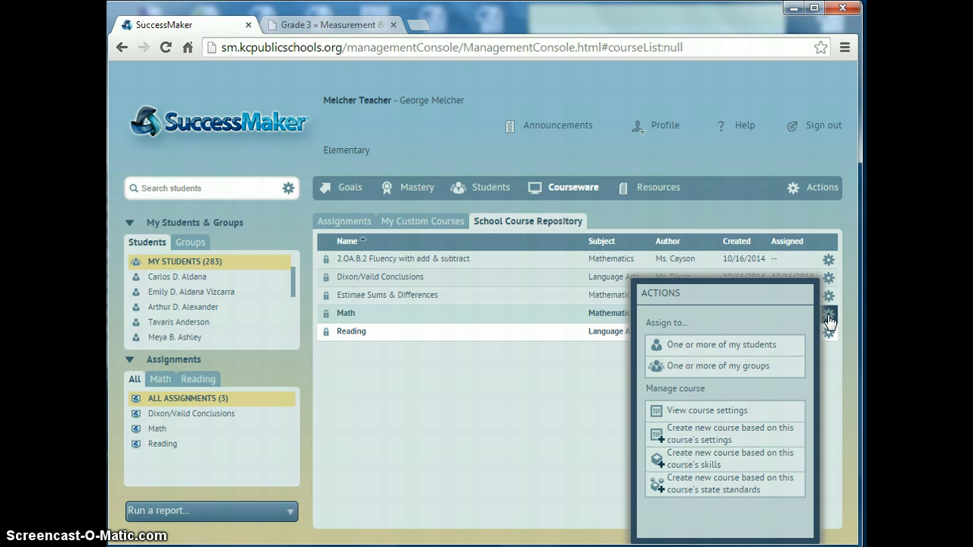
{"action": "left_click", "coordinate": [726, 485]}
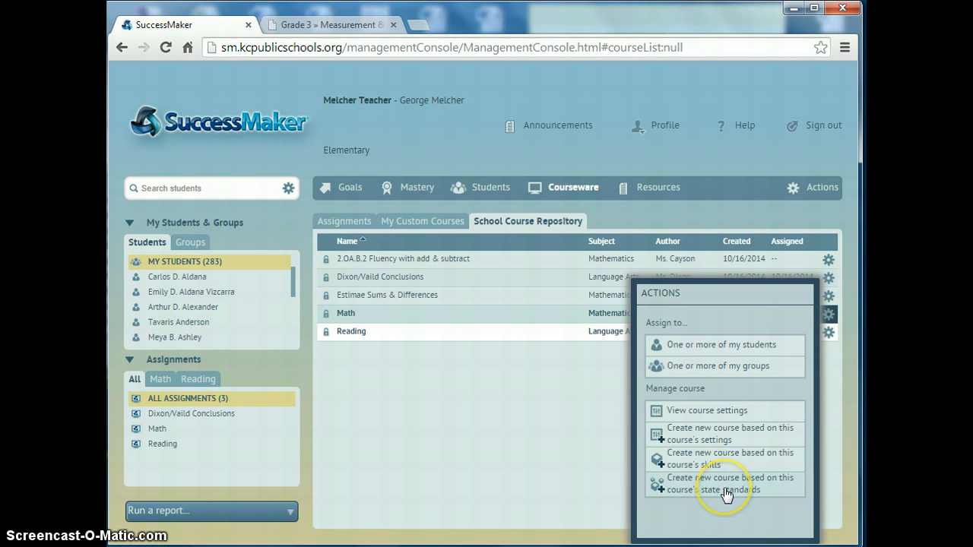
{"action": "left_click", "coordinate": [726, 493]}
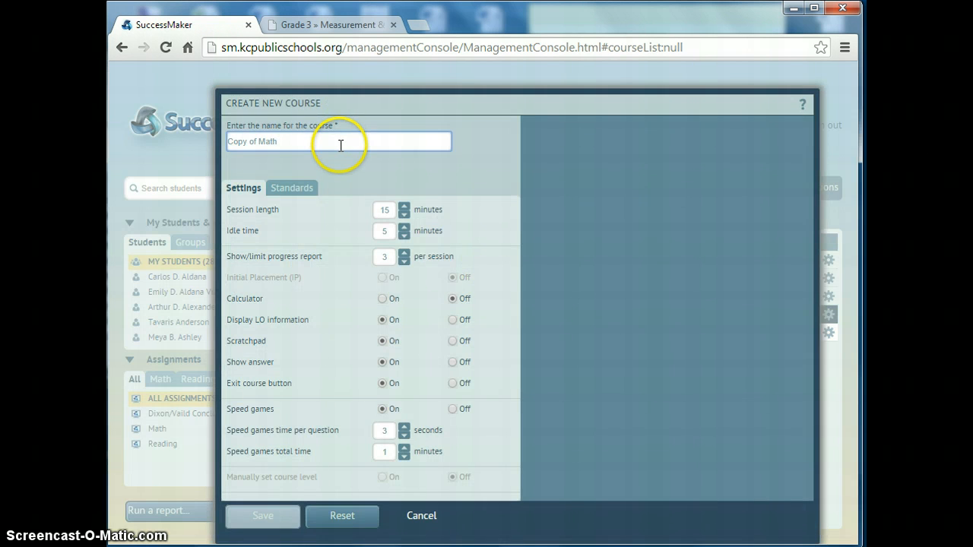
Name the new course with the teacher's surname followed by "3rd mmeasurement of time"
{"action": "key", "text": "BackSpace"}
{"action": "key", "text": "BackSpace"}
{"action": "key", "text": "BackSpace"}
{"action": "key", "text": "BackSpace"}
{"action": "key", "text": "BackSpace"}
{"action": "key", "text": "BackSpace"}
{"action": "key", "text": "BackSpace"}
{"action": "key", "text": "BackSpace"}
{"action": "key", "text": "BackSpace"}
{"action": "key", "text": "BackSpace"}
{"action": "key", "text": "BackSpace"}
{"action": "key", "text": "BackSpace"}
{"action": "type", "text": "Hatch 3rd math"}
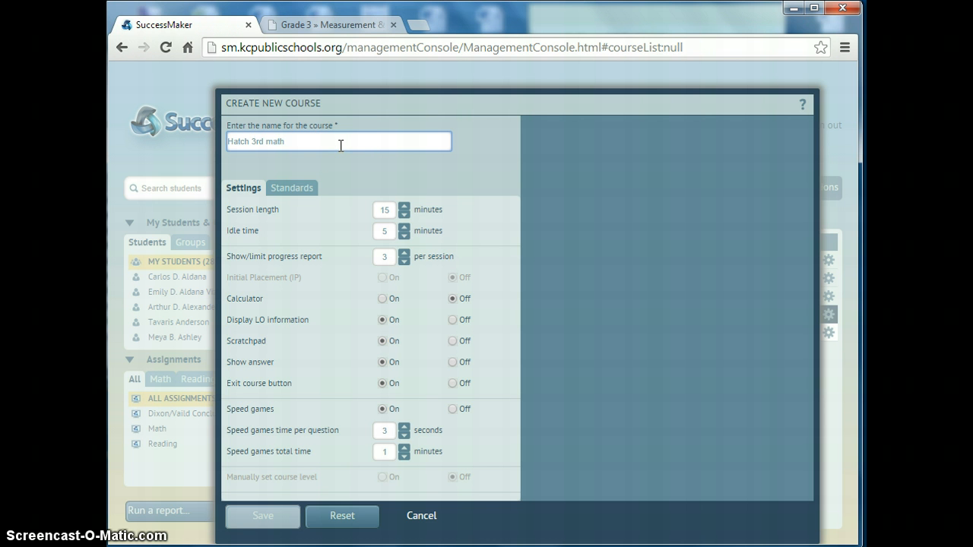
{"action": "key", "text": "BackSpace"}
{"action": "key", "text": "BackSpace"}
{"action": "key", "text": "BackSpace"}
{"action": "type", "text": "measurement of time"}
Choose Grade 3 in the course's Common Core mathematics standards and switch the whole grade on
{"action": "left_click", "coordinate": [304, 189]}
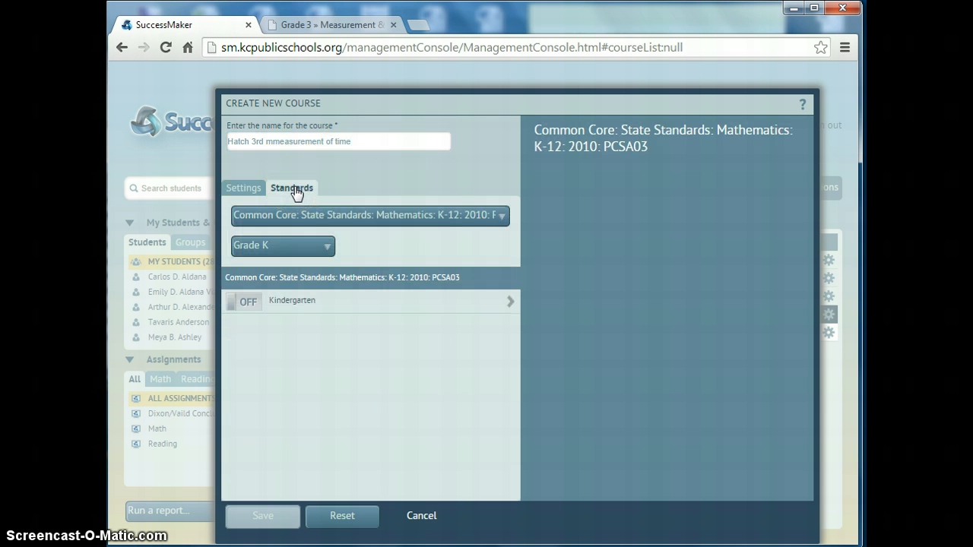
{"action": "left_click", "coordinate": [328, 247]}
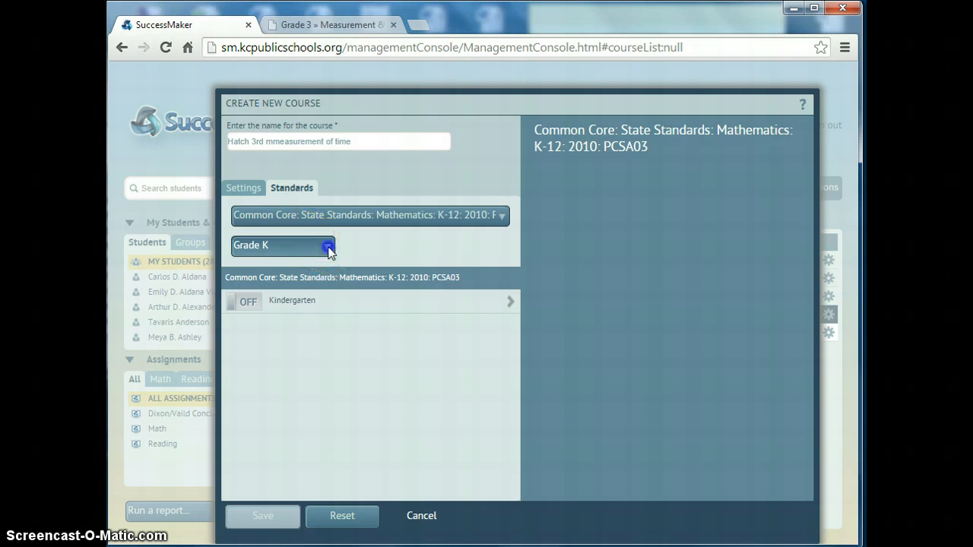
{"action": "left_click", "coordinate": [328, 247]}
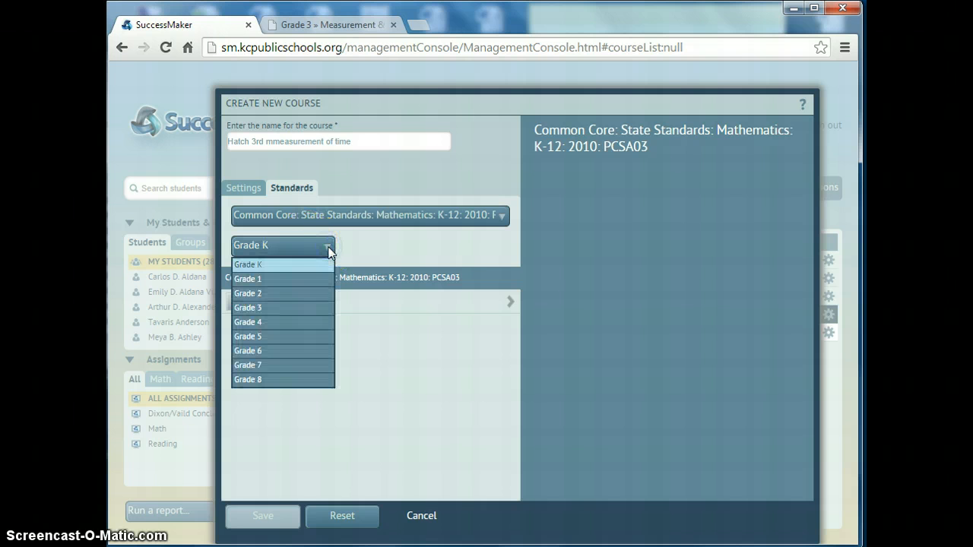
{"action": "left_click", "coordinate": [289, 309]}
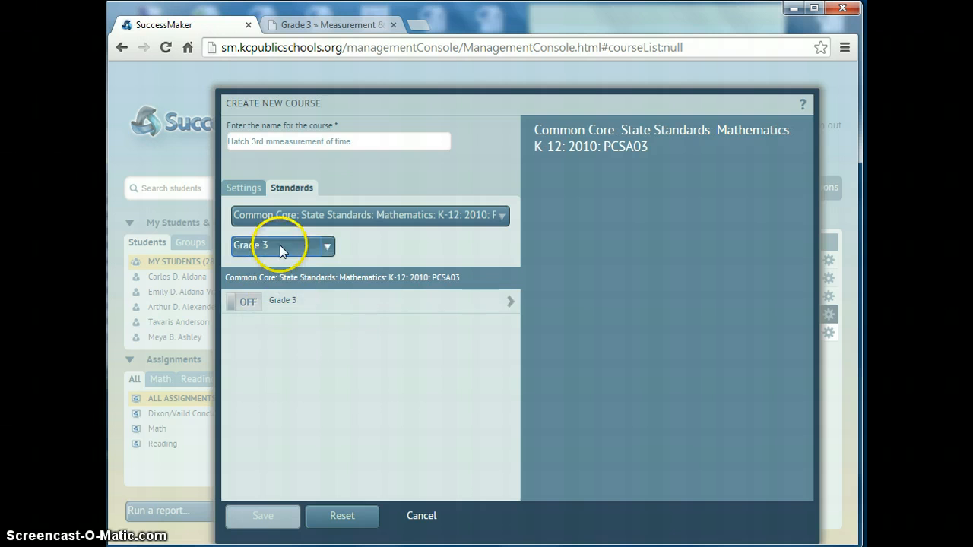
{"action": "left_click", "coordinate": [242, 304]}
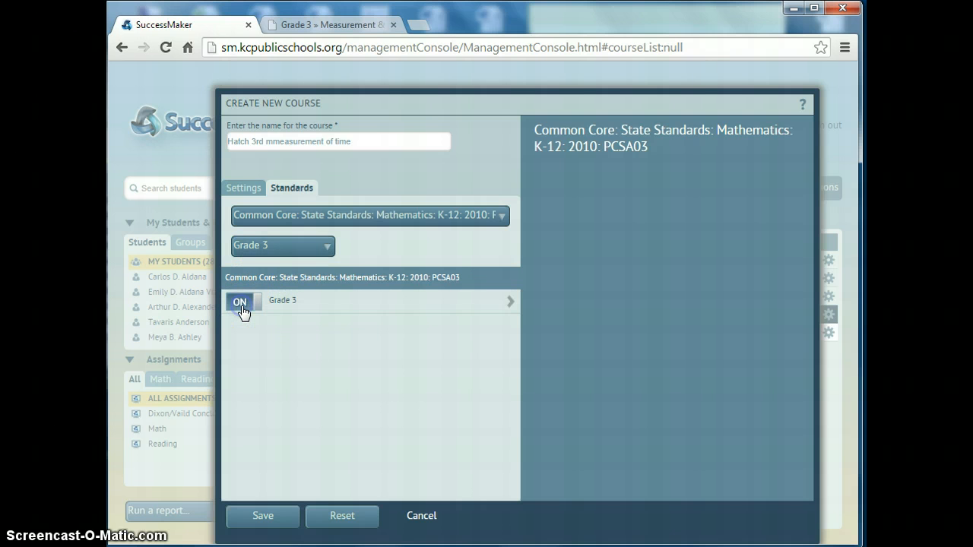
Within Grade 3, switch off the 3.OA, 3.NBT, 3.NF and 3.G domains, leaving only Measurement and Data on
{"action": "left_click", "coordinate": [508, 301]}
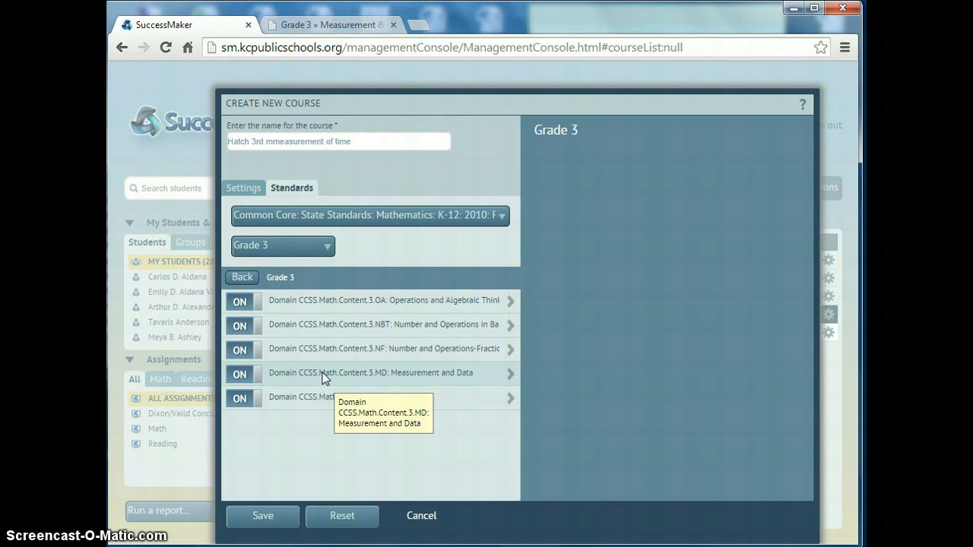
{"action": "left_click", "coordinate": [238, 301]}
{"action": "left_click", "coordinate": [236, 326]}
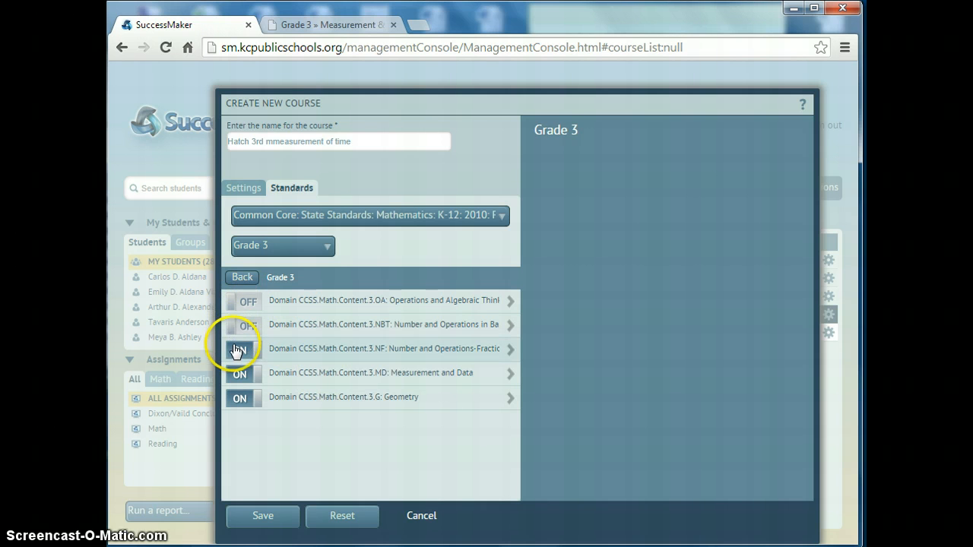
{"action": "left_click", "coordinate": [235, 350]}
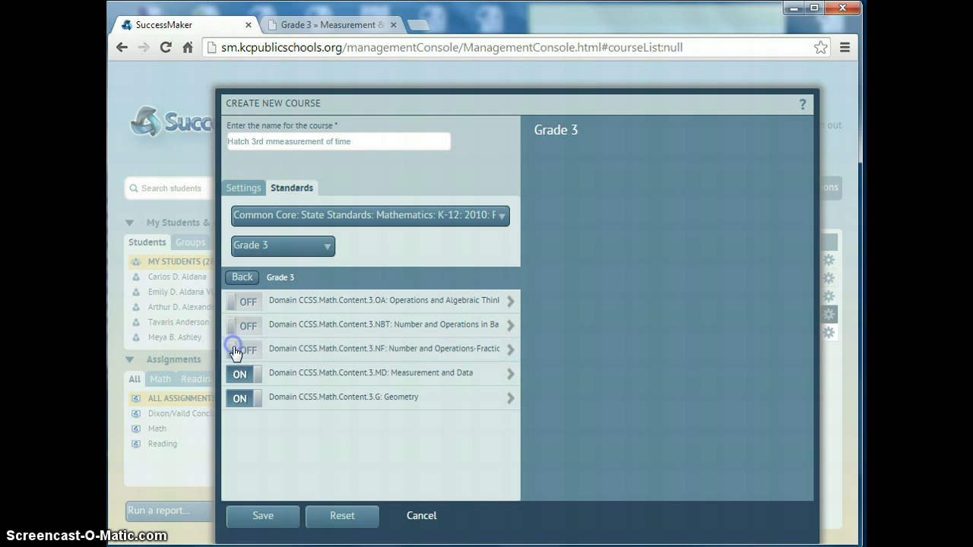
{"action": "left_click", "coordinate": [237, 400]}
In Measurement and Data cluster 3.MD.A, show the learning objects of standard 3.MD.A.1 and switch off standard 3.MD.A.2
{"action": "left_click", "coordinate": [378, 381]}
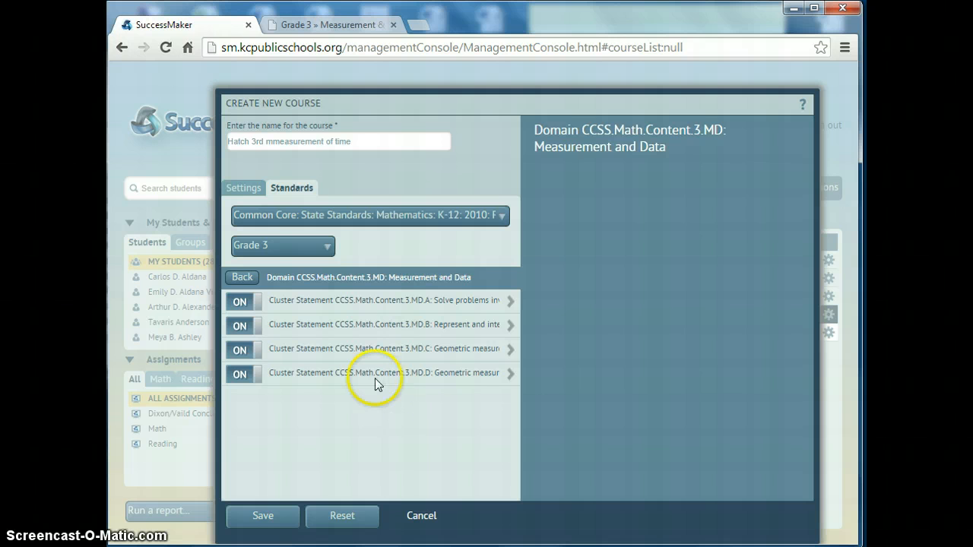
{"action": "left_click", "coordinate": [384, 302]}
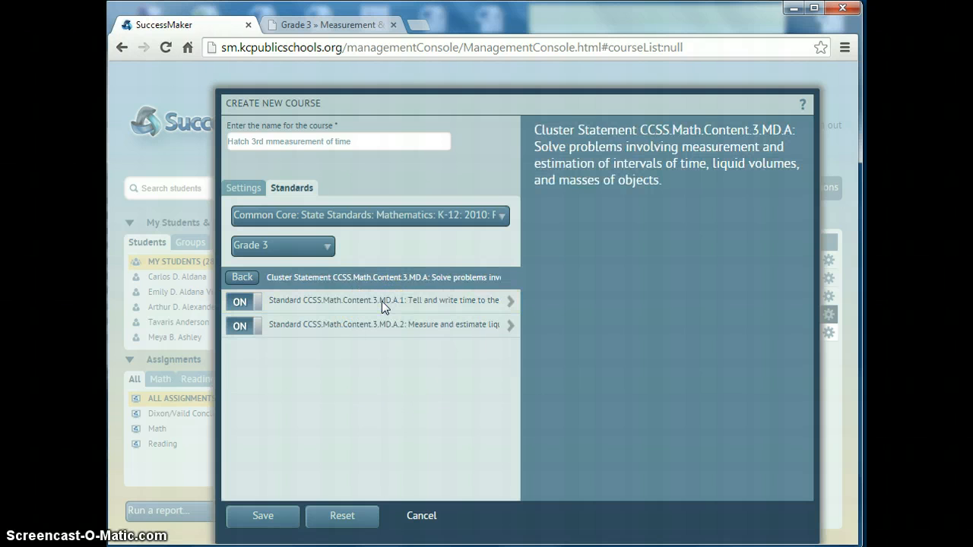
{"action": "left_click", "coordinate": [380, 368]}
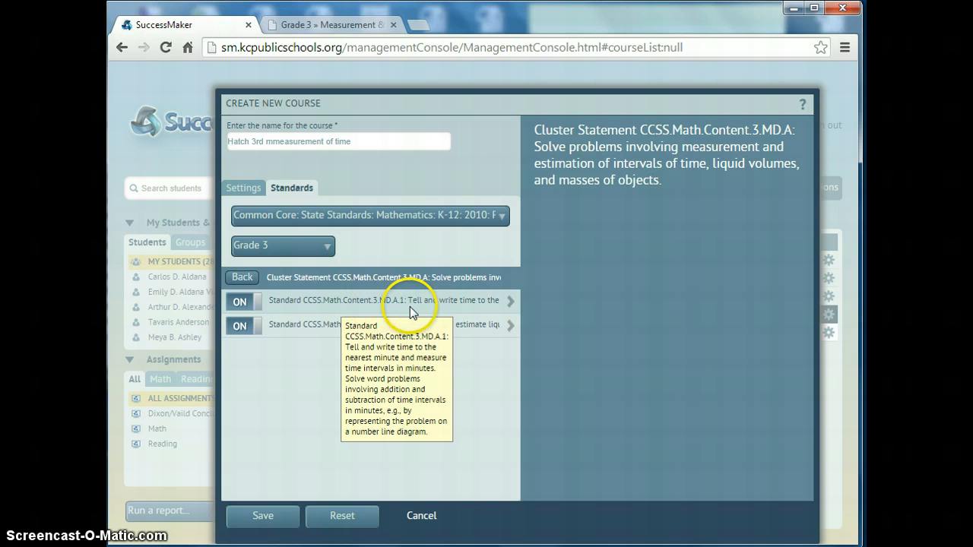
{"action": "left_click", "coordinate": [510, 301]}
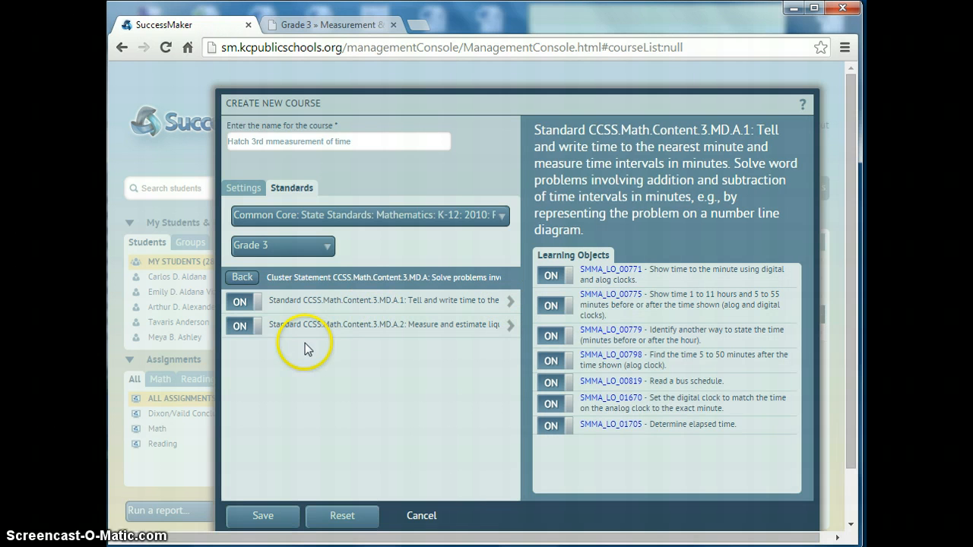
{"action": "left_click", "coordinate": [243, 328]}
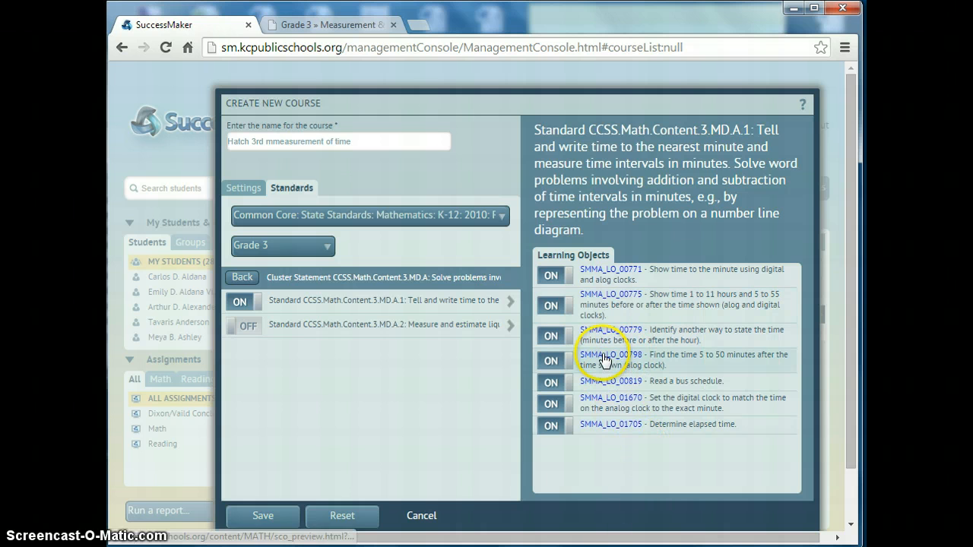
Switch off learning objects SMMA_LO_00779, SMMA_LO_00798, SMMA_LO_00819 and SMMA_LO_01705 of standard 3.MD.A.1
{"action": "left_click", "coordinate": [551, 339]}
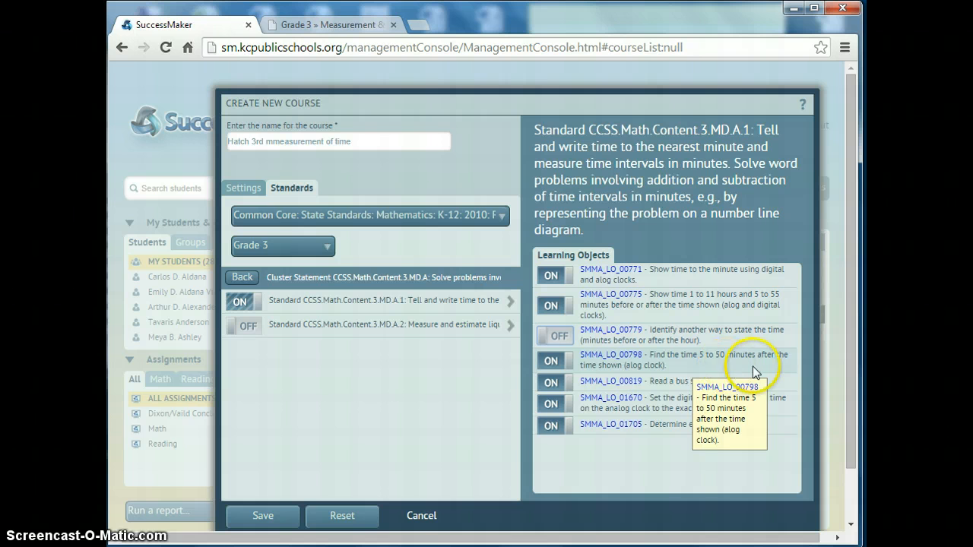
{"action": "left_click", "coordinate": [553, 362]}
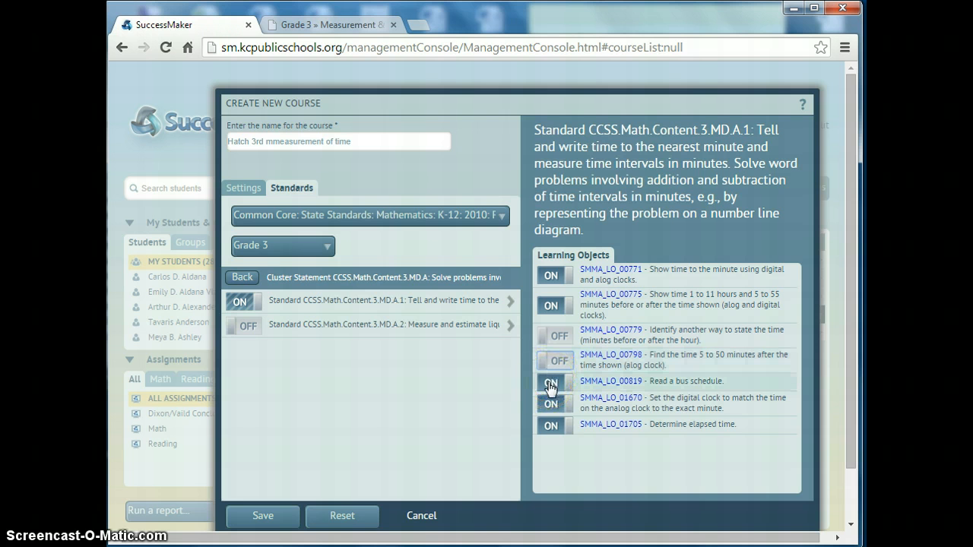
{"action": "left_click", "coordinate": [549, 385]}
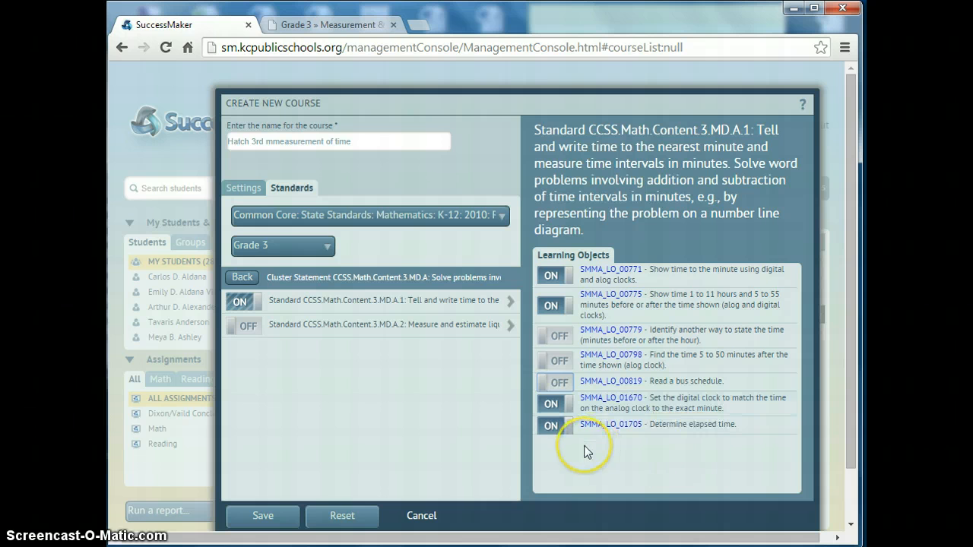
{"action": "left_click", "coordinate": [550, 427]}
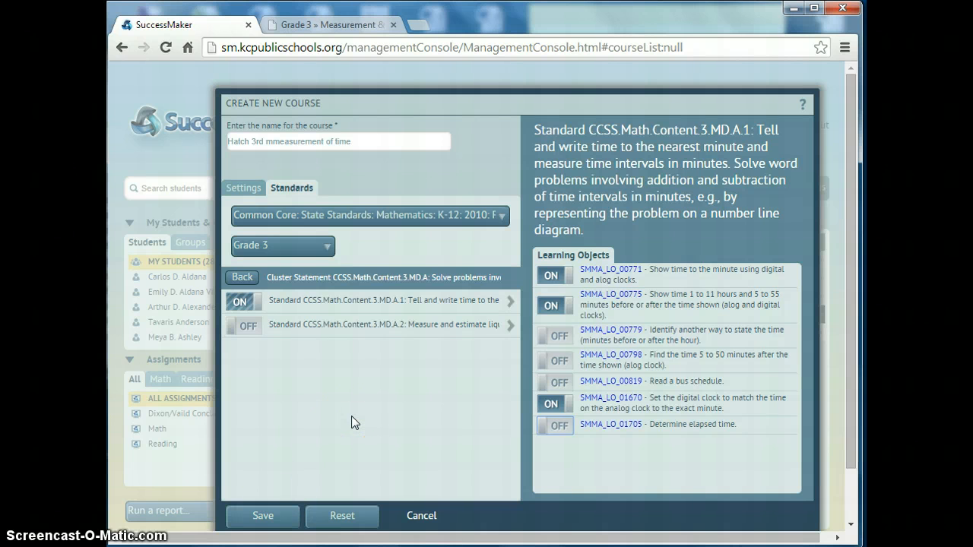
Set the session length to 10 minutes, progress reports to 0 per session and speed games to off, and save the course
{"action": "left_click", "coordinate": [244, 189]}
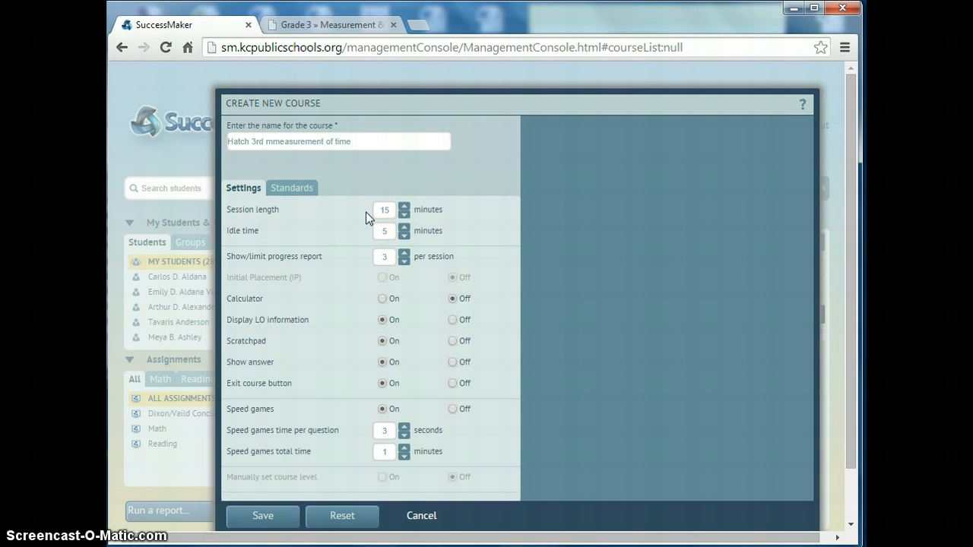
{"action": "left_click", "coordinate": [405, 218]}
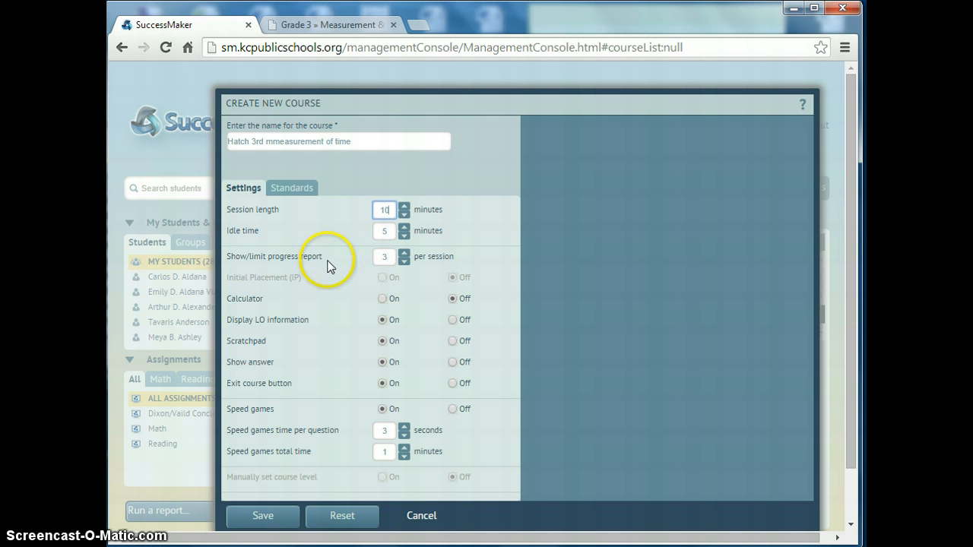
{"action": "double_click", "coordinate": [407, 263]}
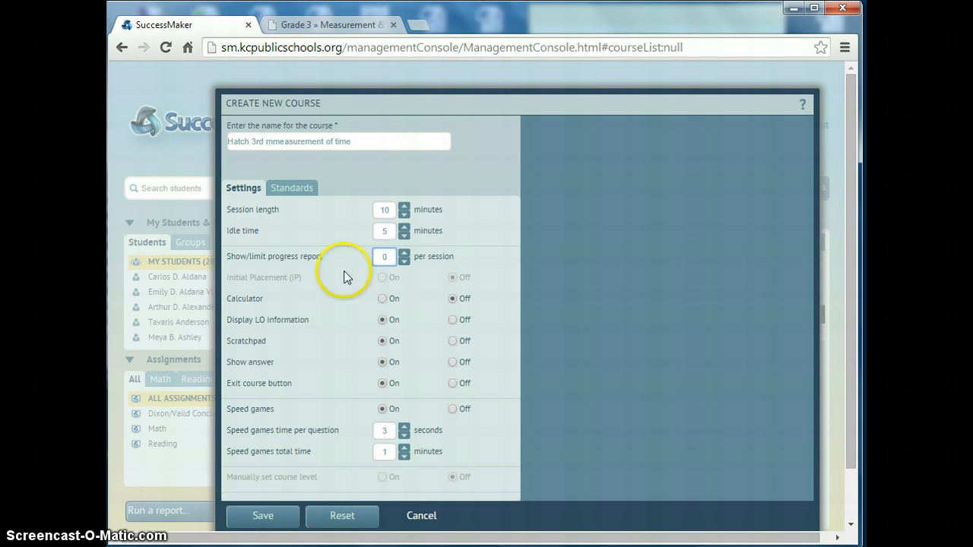
{"action": "left_click", "coordinate": [452, 409]}
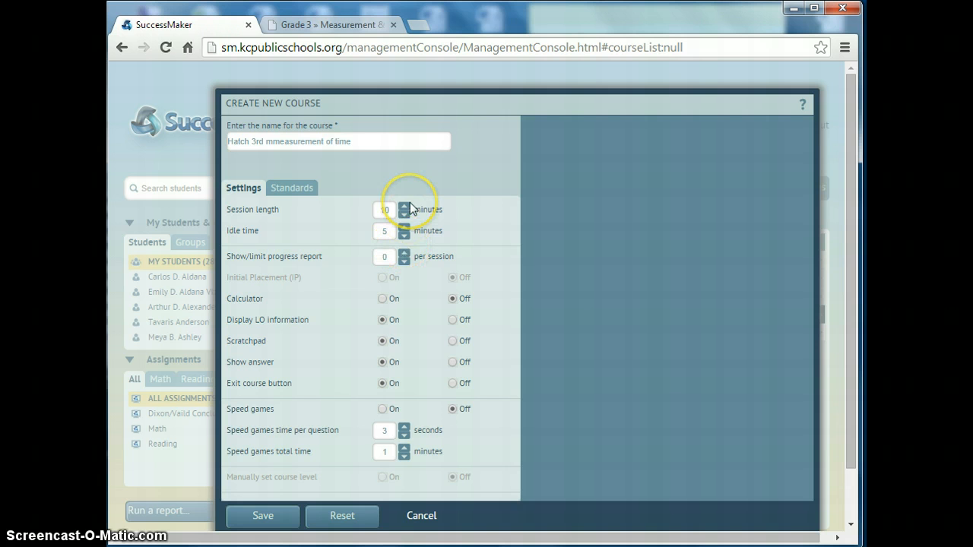
{"action": "left_click", "coordinate": [404, 257]}
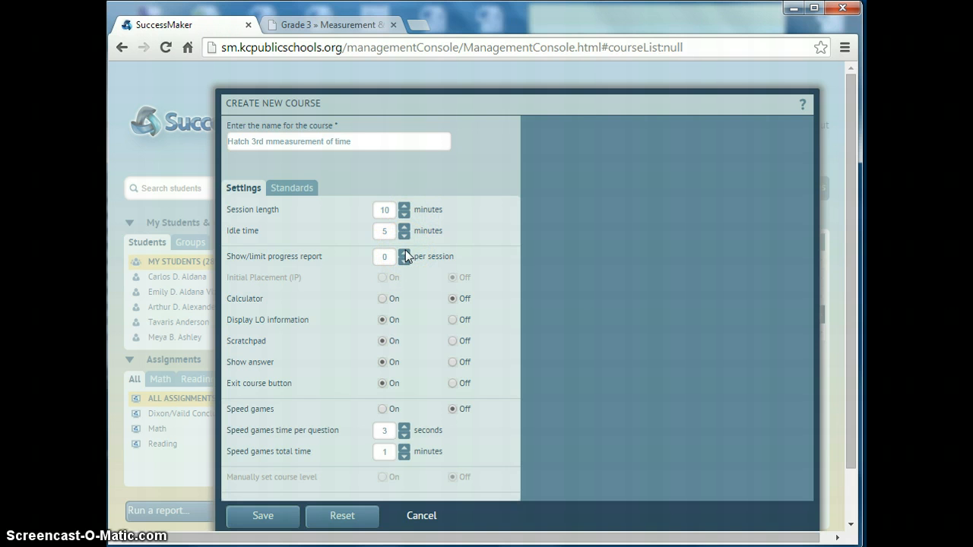
{"action": "left_click", "coordinate": [405, 385]}
{"action": "left_click", "coordinate": [259, 517]}
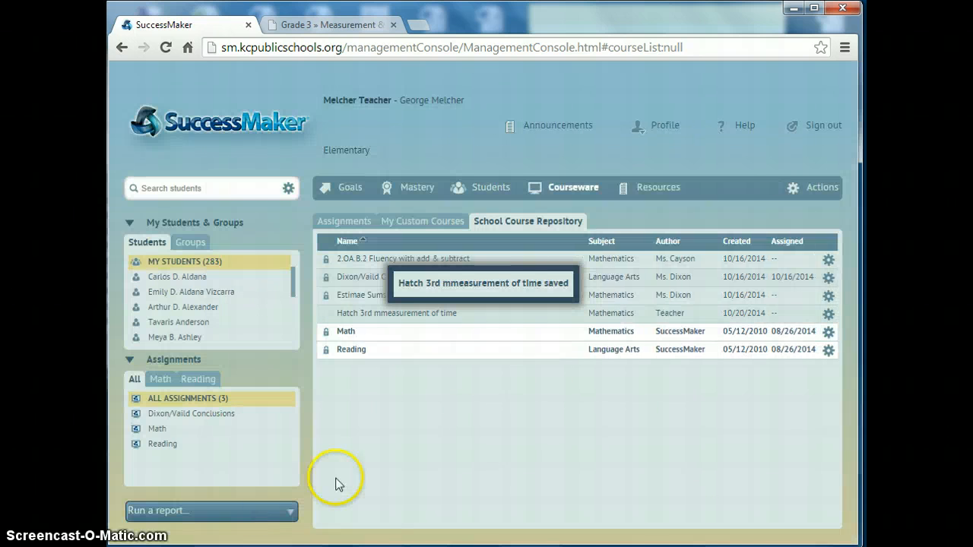